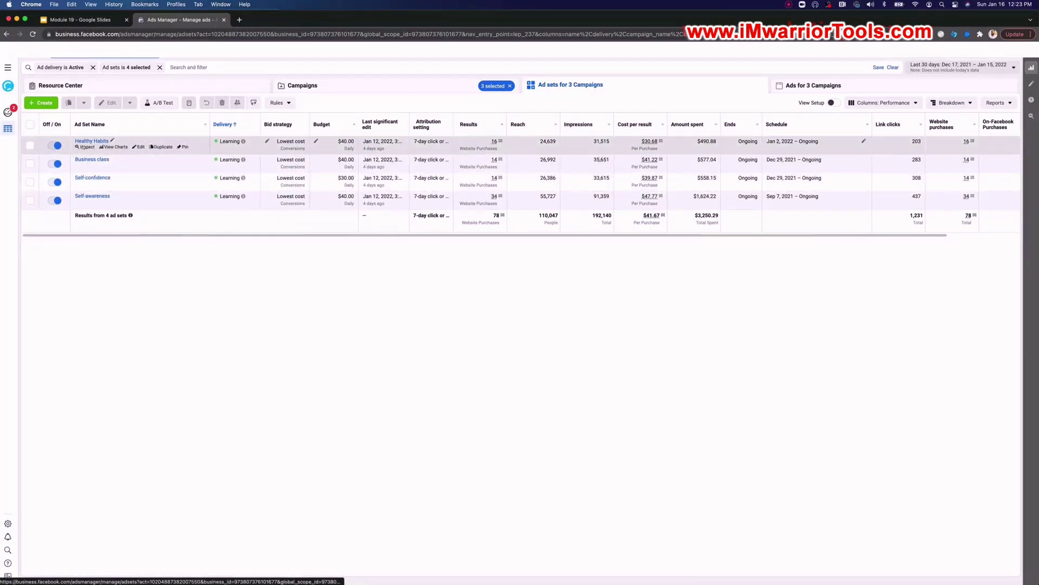
Step: Inspect the Healthy Habits ad set and plot Purchases together with Cost per Purchase in its performance chart
left_click(86, 147)
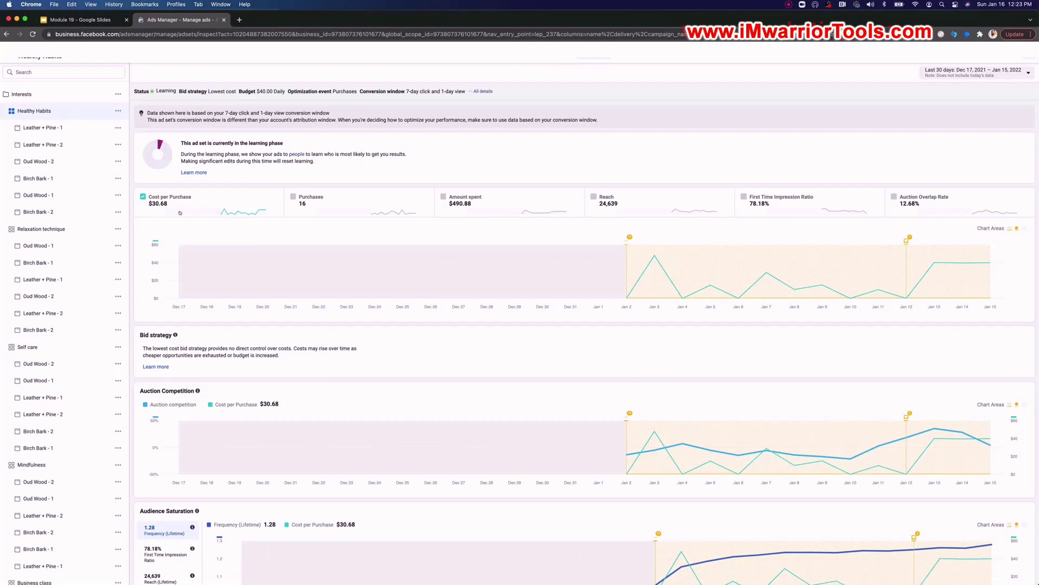
scroll(354, 347, "down", 1)
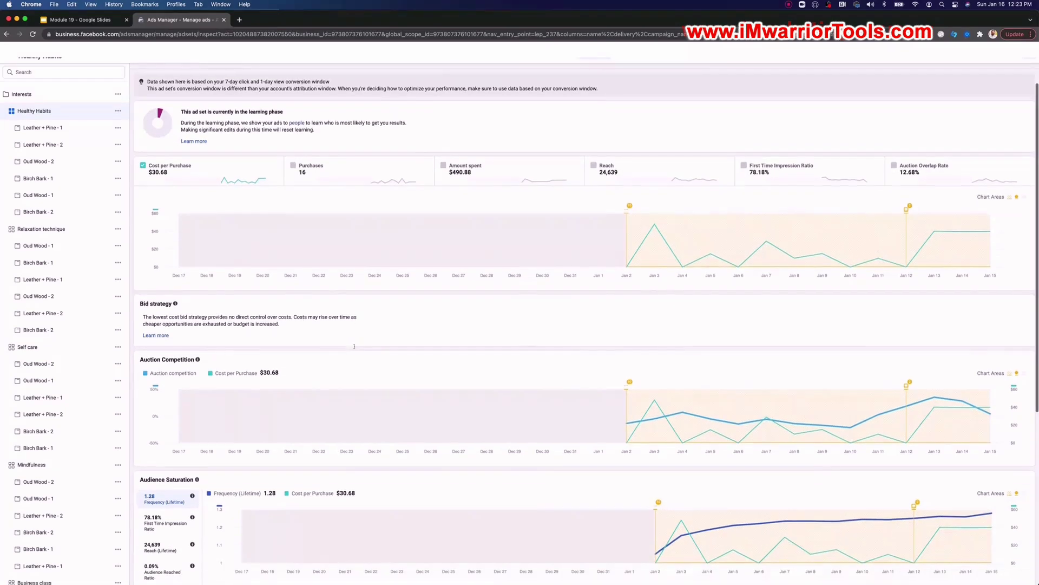
scroll(354, 347, "up", 1)
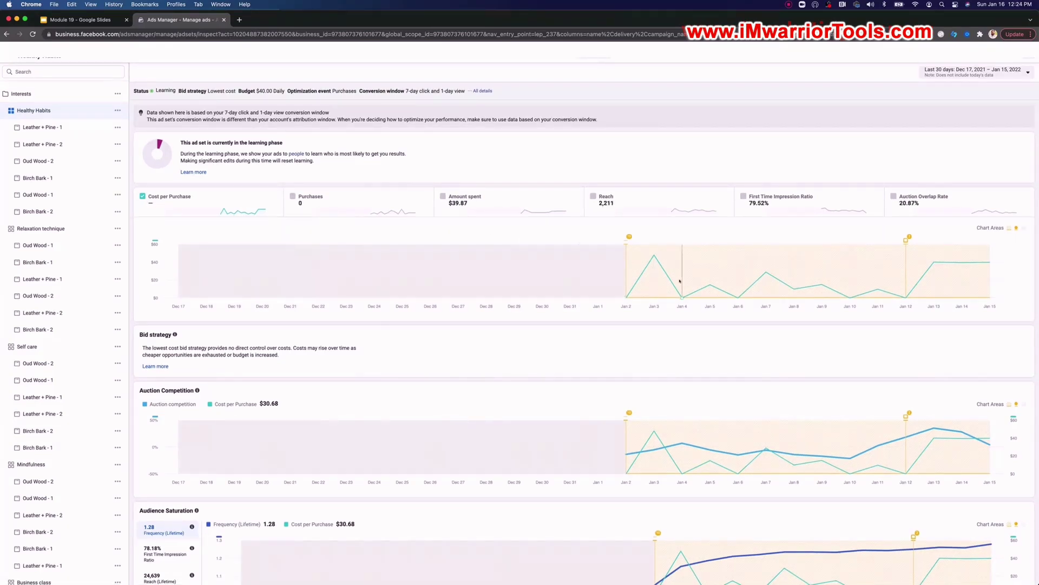
left_click(322, 193)
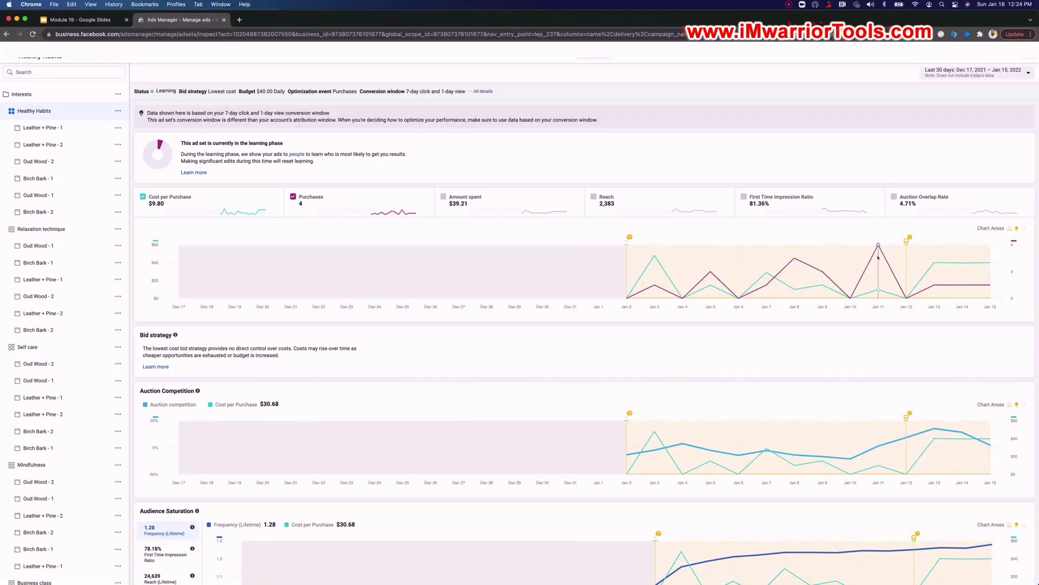
left_click(245, 196)
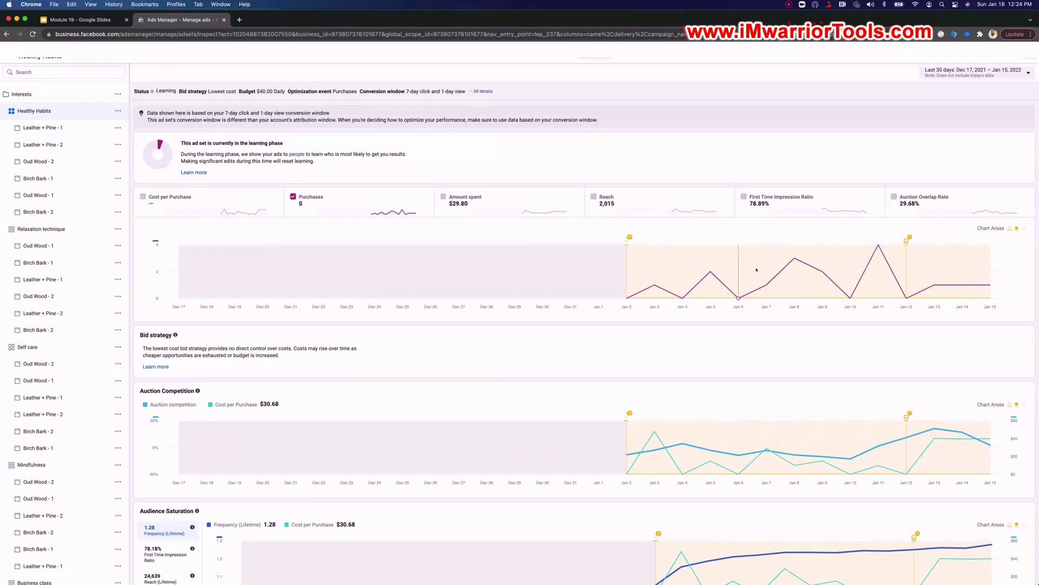
left_click(233, 203)
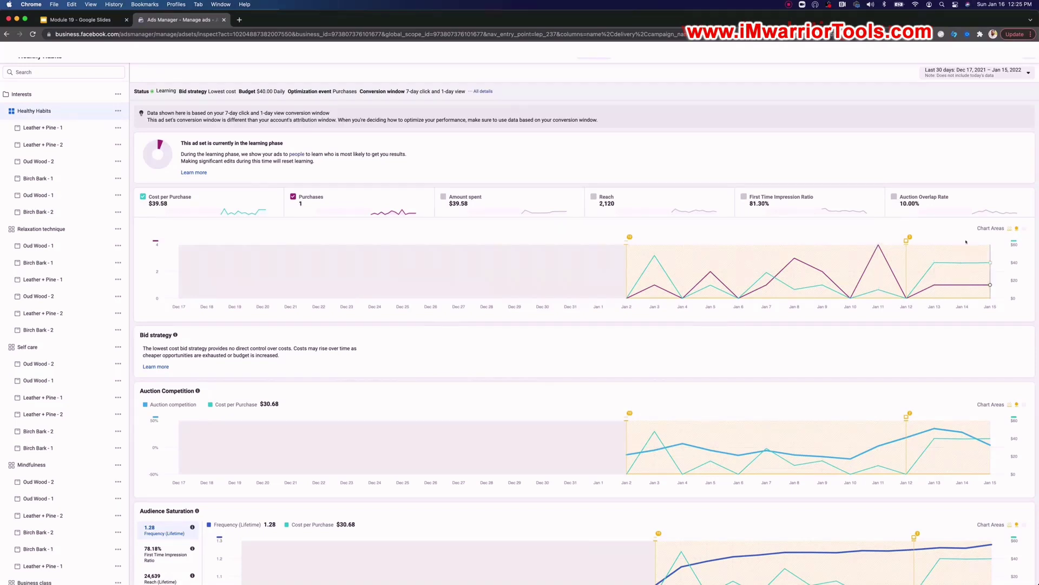
Step: Examine the Jan 12 significant edit in the Healthy Habits performance chart and the Auction Competition chart
mouse_move(906, 242)
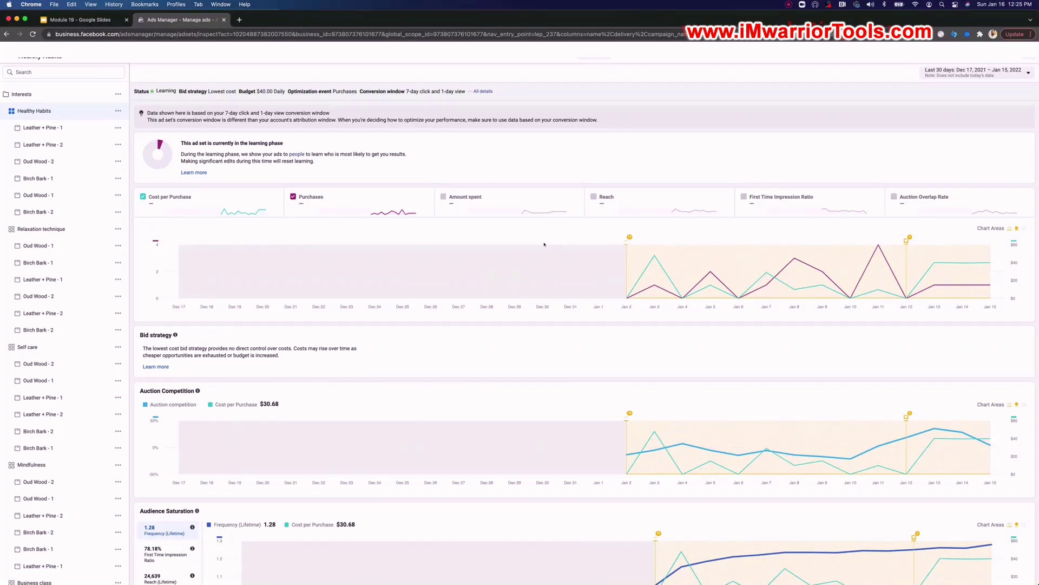
scroll(570, 257, "down", 4)
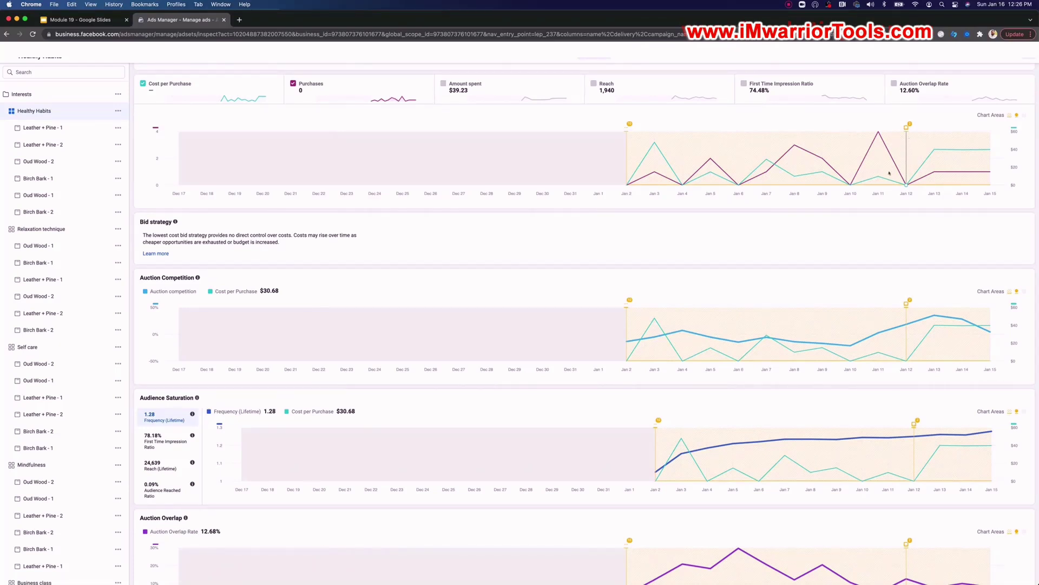
mouse_move(906, 305)
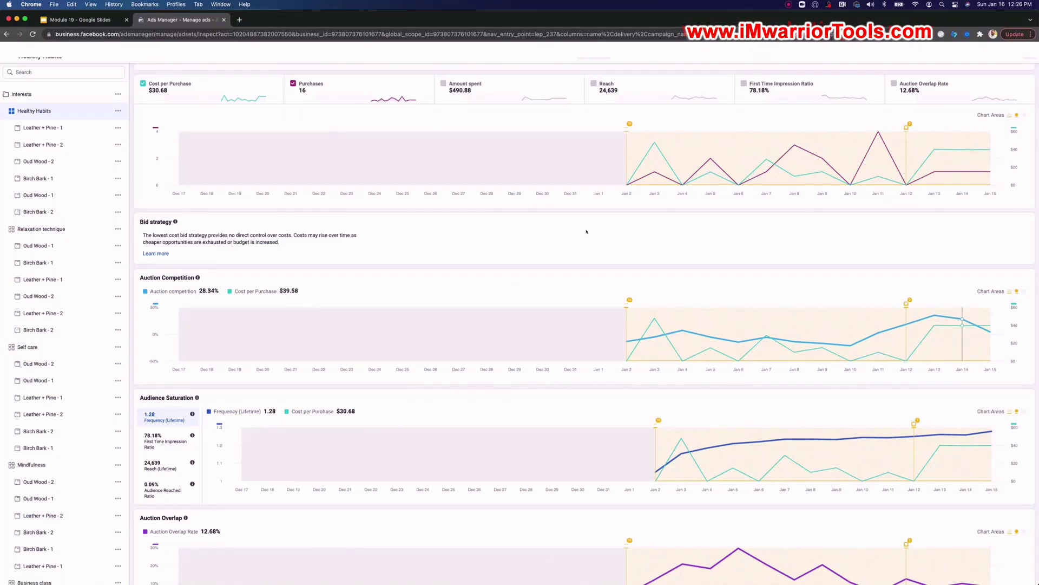
Step: Switch to Google Slides to read the Auction Competition slide and return to Ads Manager
left_click(81, 19)
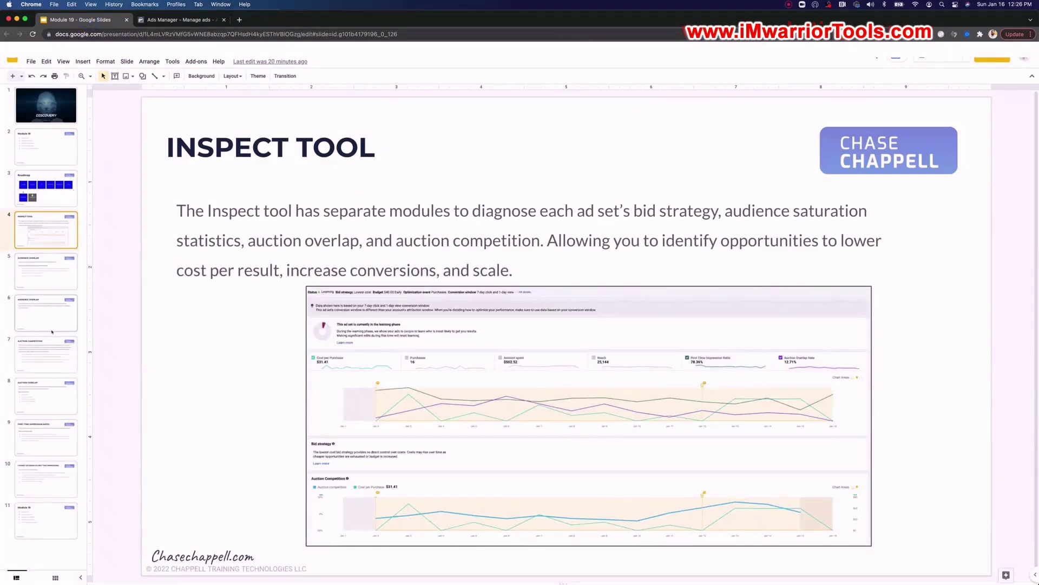
left_click(45, 349)
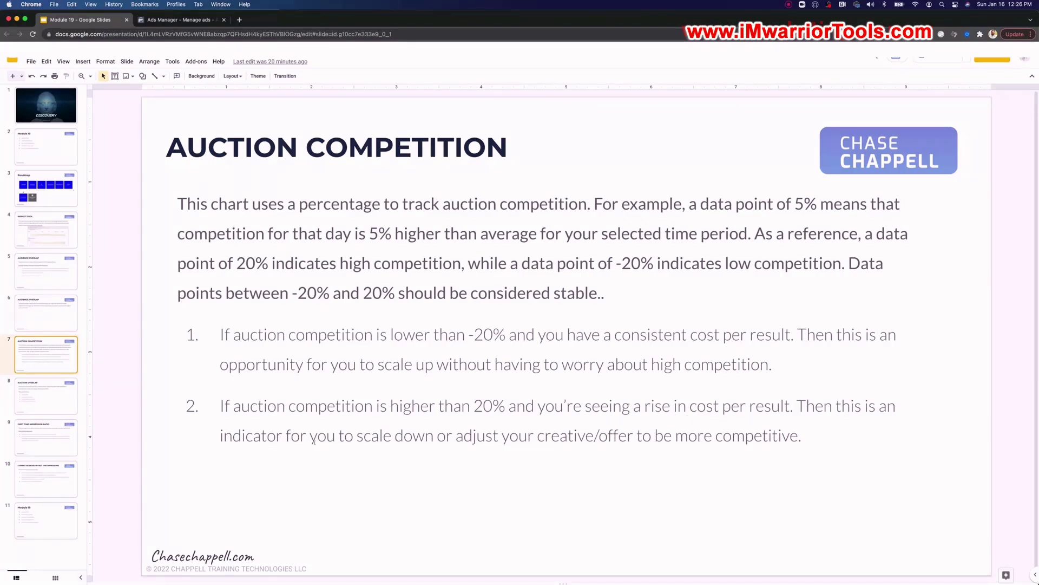
key("ctrl+Tab")
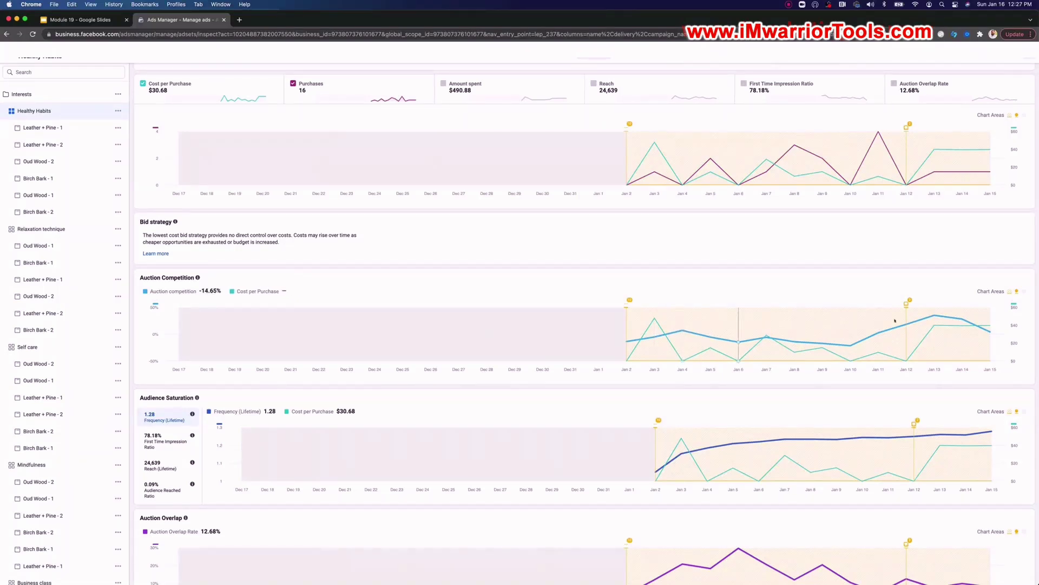
Step: Examine the Healthy Habits Audience Saturation and Auction Overlap charts and compare them with the performance chart around Jan 12
mouse_move(903, 174)
scroll(880, 306, "down", 1)
scroll(880, 306, "down", 3)
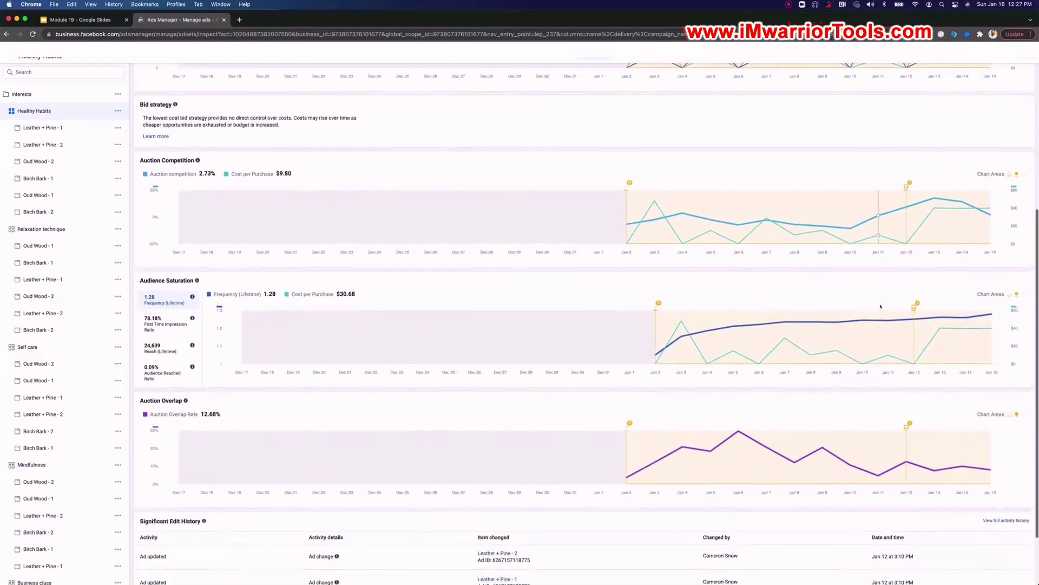
scroll(888, 349, "down", 2)
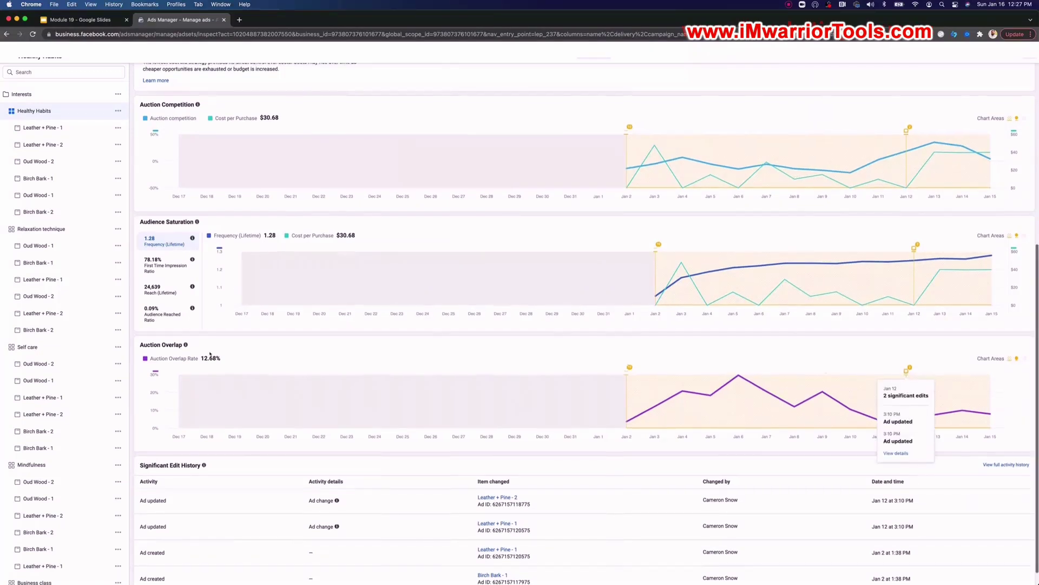
mouse_move(186, 344)
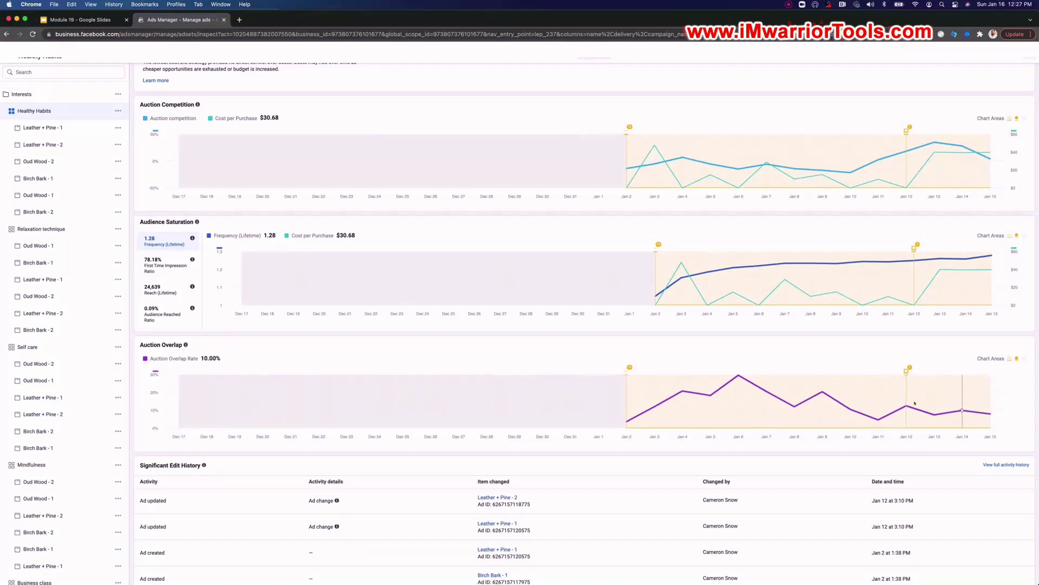
scroll(963, 414, "up", 4)
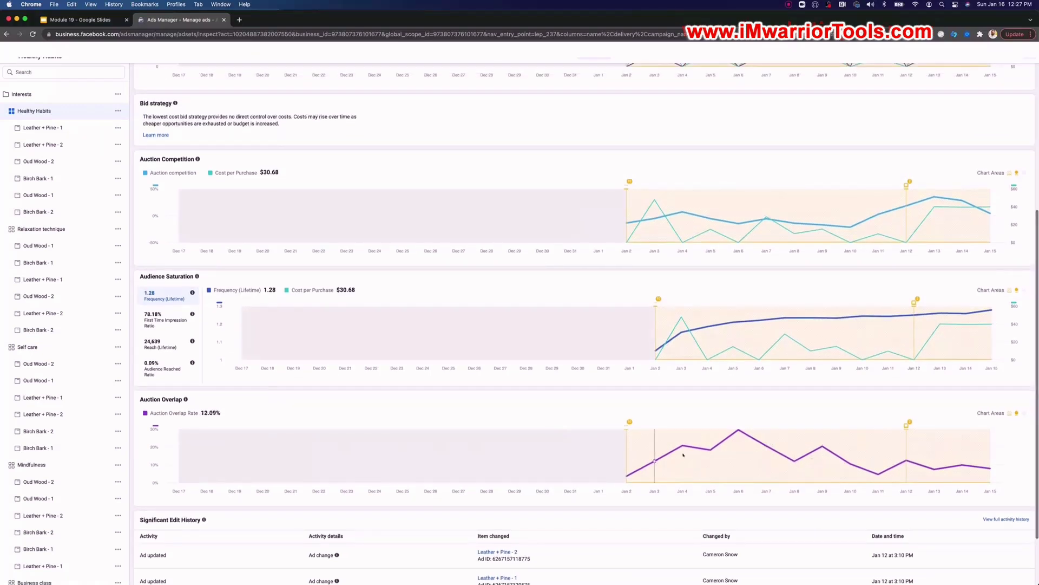
scroll(789, 498, "up", 5)
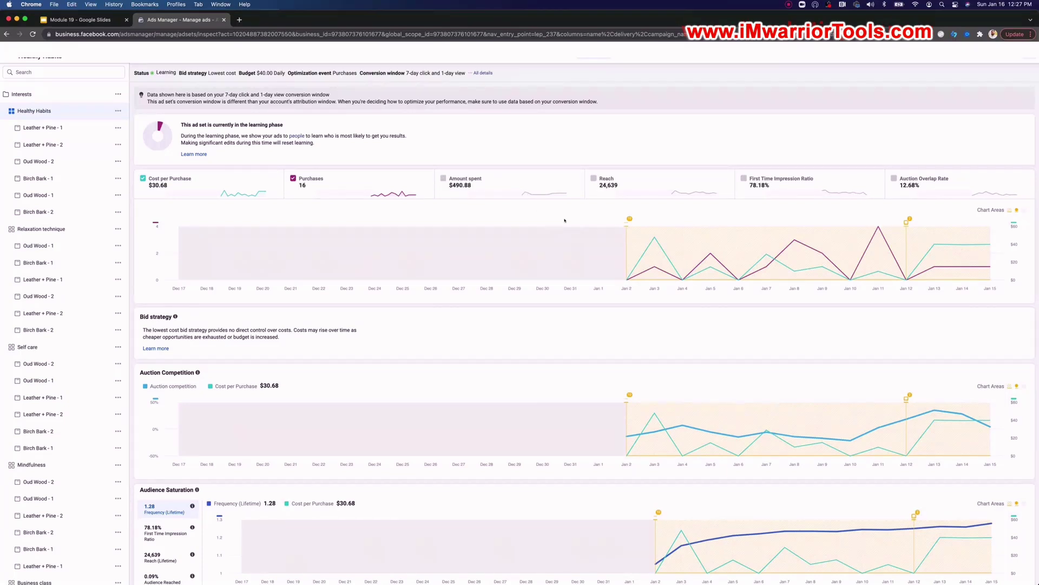
mouse_move(912, 225)
Step: Close the Healthy Habits inspection and inspect the Business class ad set with Purchases added to its performance chart
left_click(15, 69)
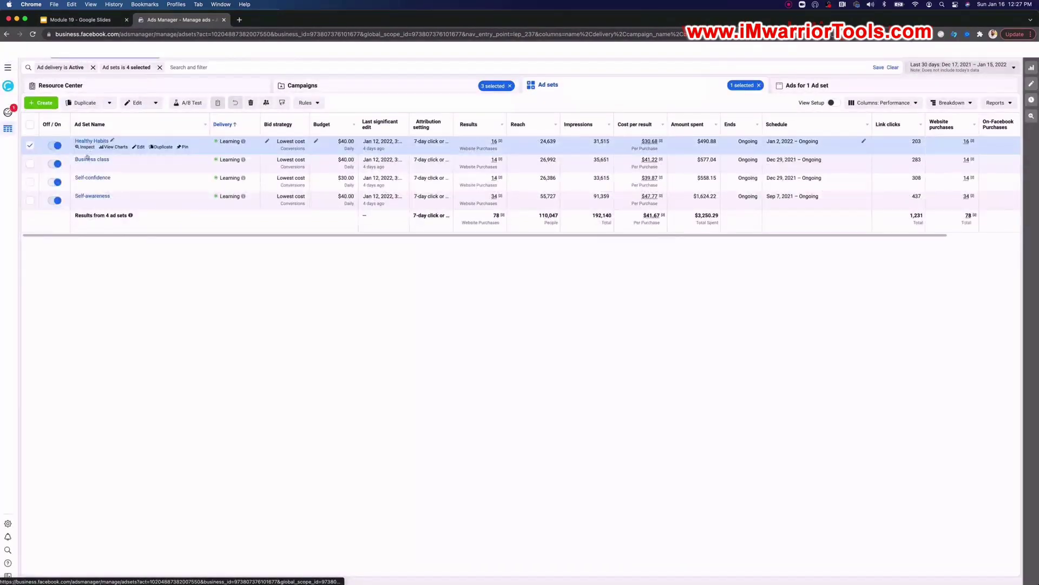
left_click(86, 165)
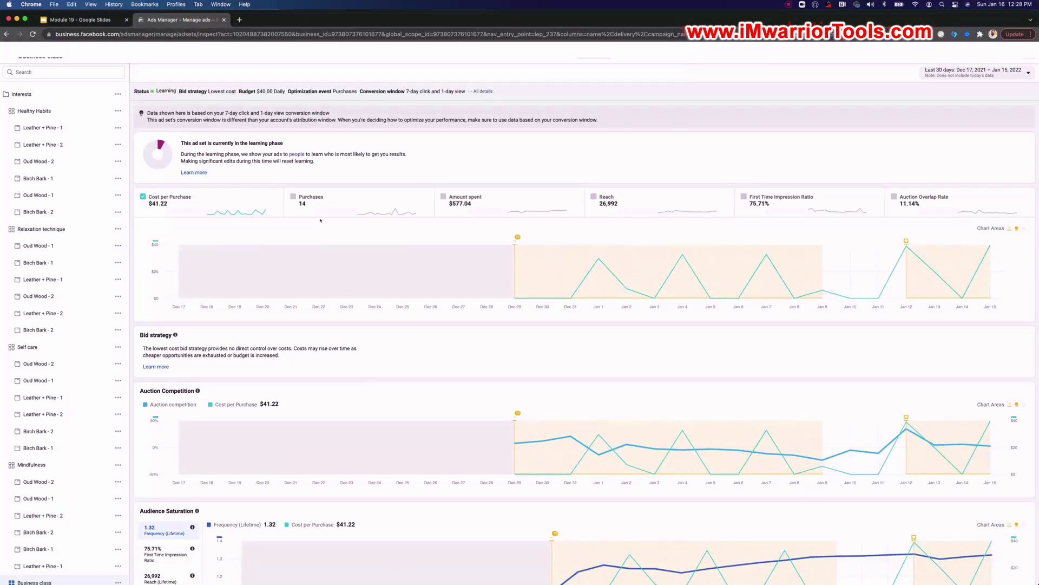
left_click(318, 212)
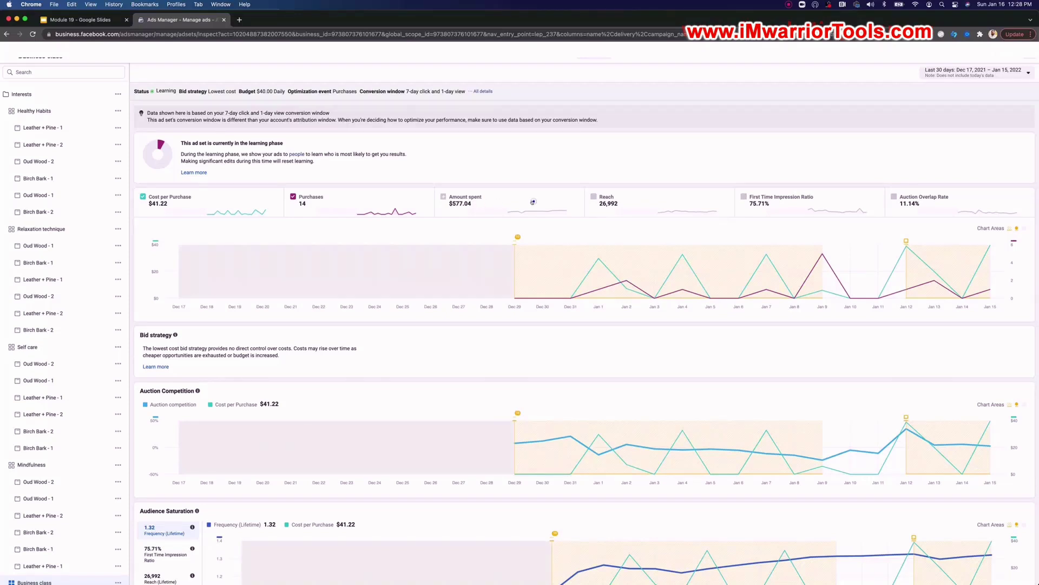
Step: Compare Amount spent, First Time Impression Ratio and Auction Overlap Rate with Cost per Purchase, leaving only Cost per Purchase plotted
left_click(533, 201)
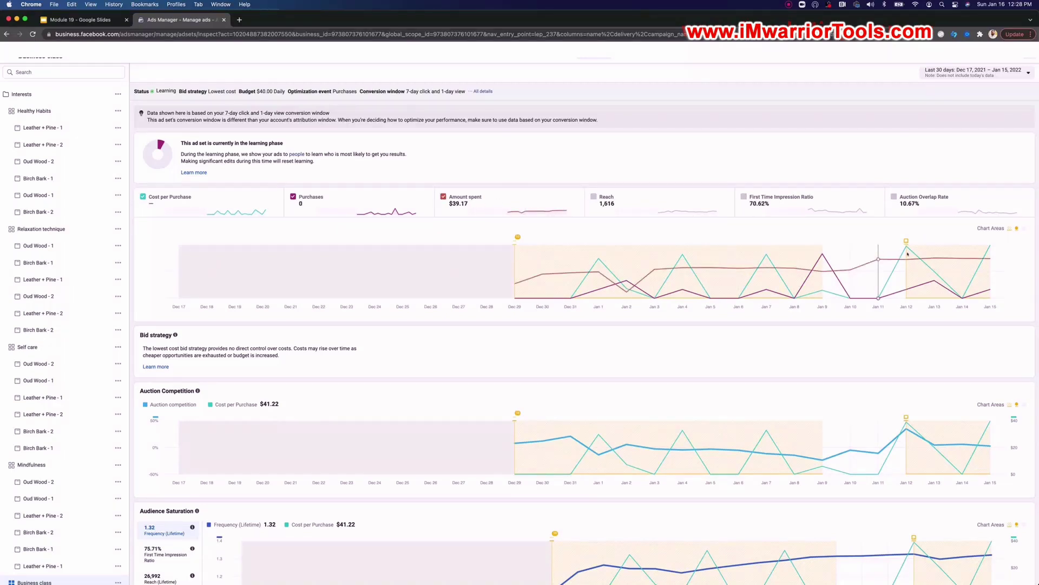
left_click(482, 206)
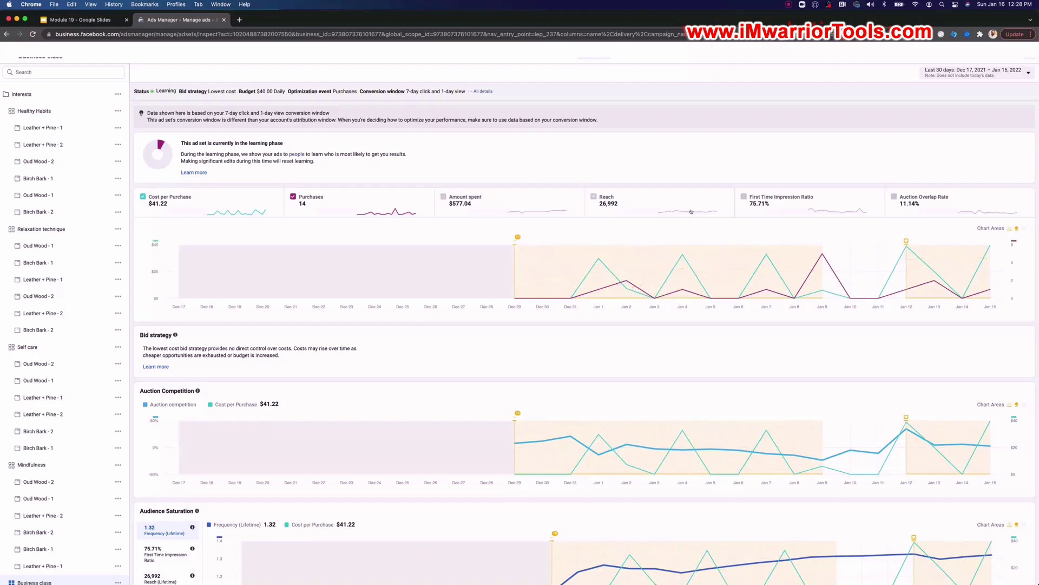
left_click(763, 210)
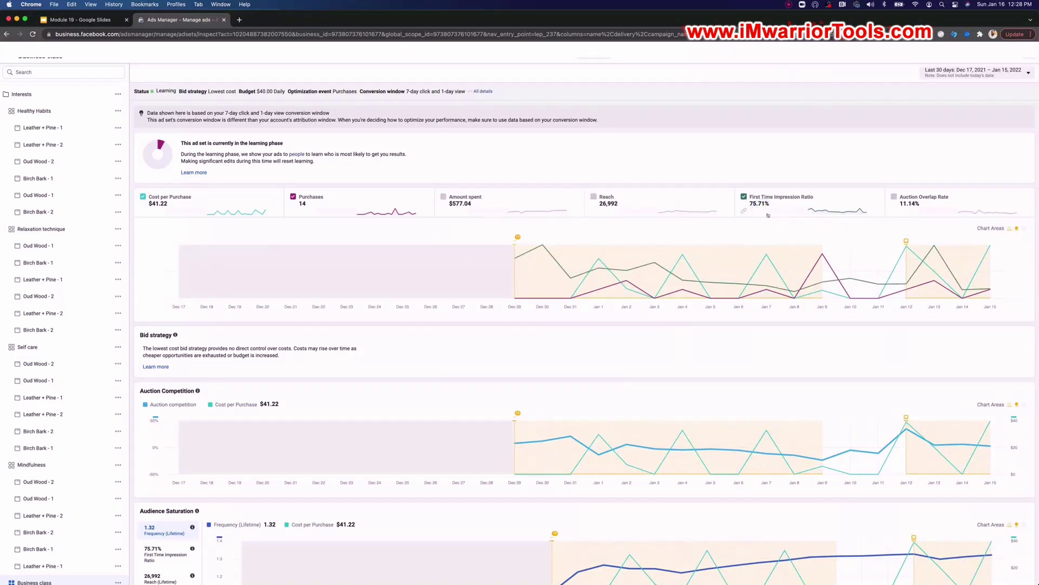
left_click(294, 202)
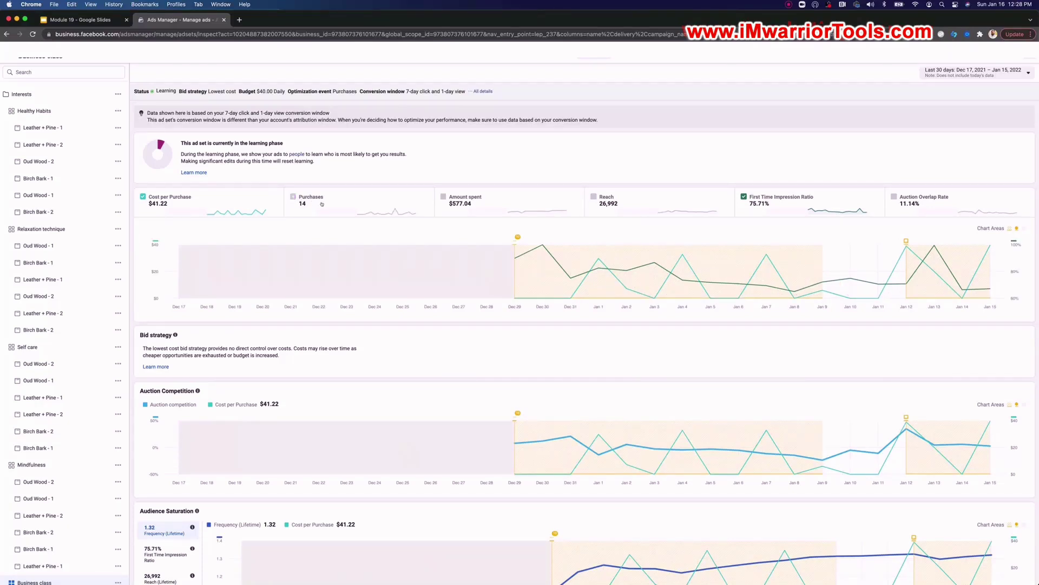
left_click(889, 197)
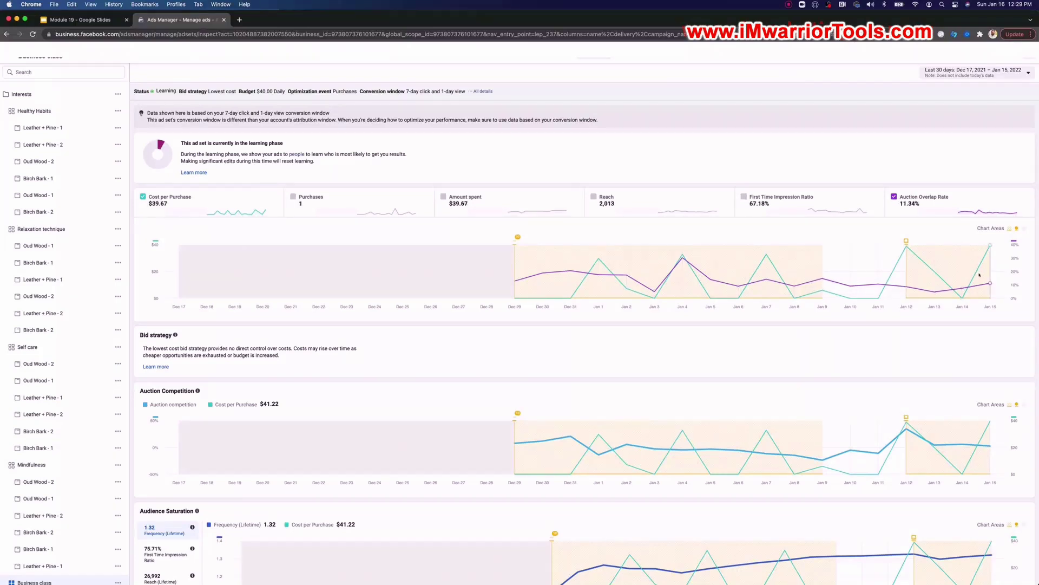
left_click(893, 197)
Step: Examine the Business class charts for Auction Competition, Audience Saturation and Auction Overlap around Jan 12
scroll(918, 244, "down", 2)
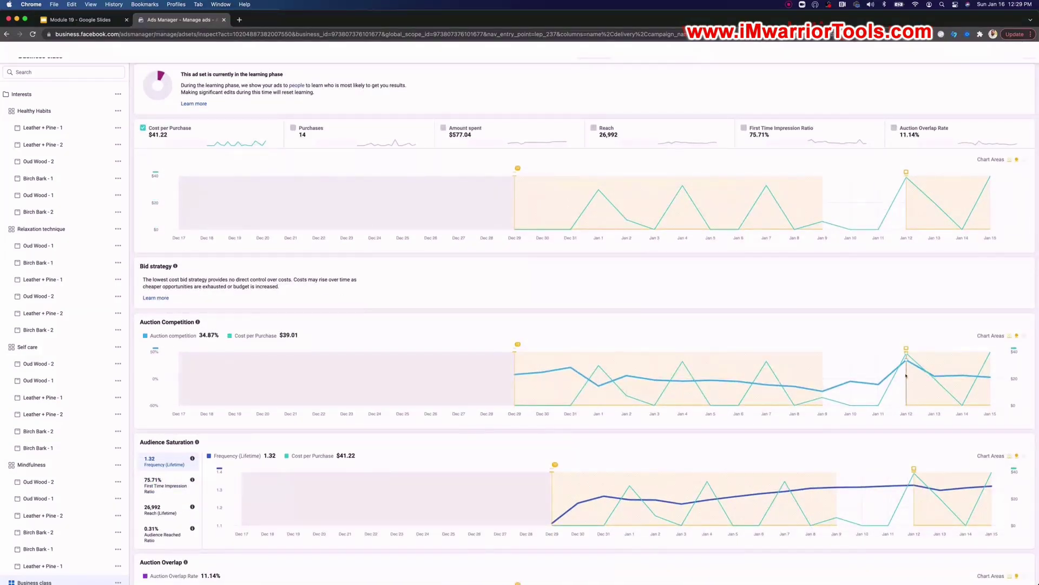
mouse_move(906, 350)
scroll(162, 411, "down", 3)
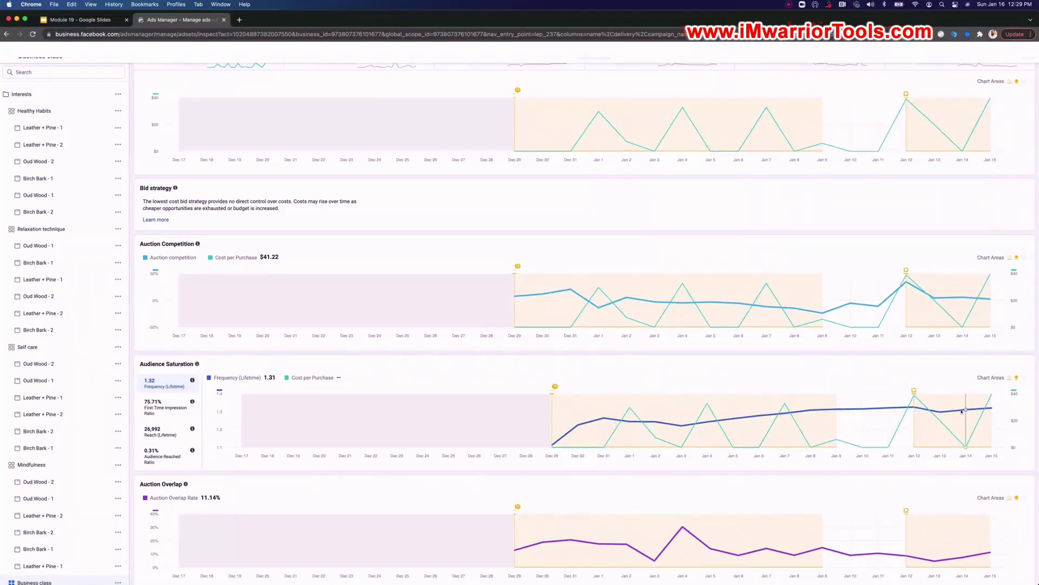
scroll(778, 490, "down", 2)
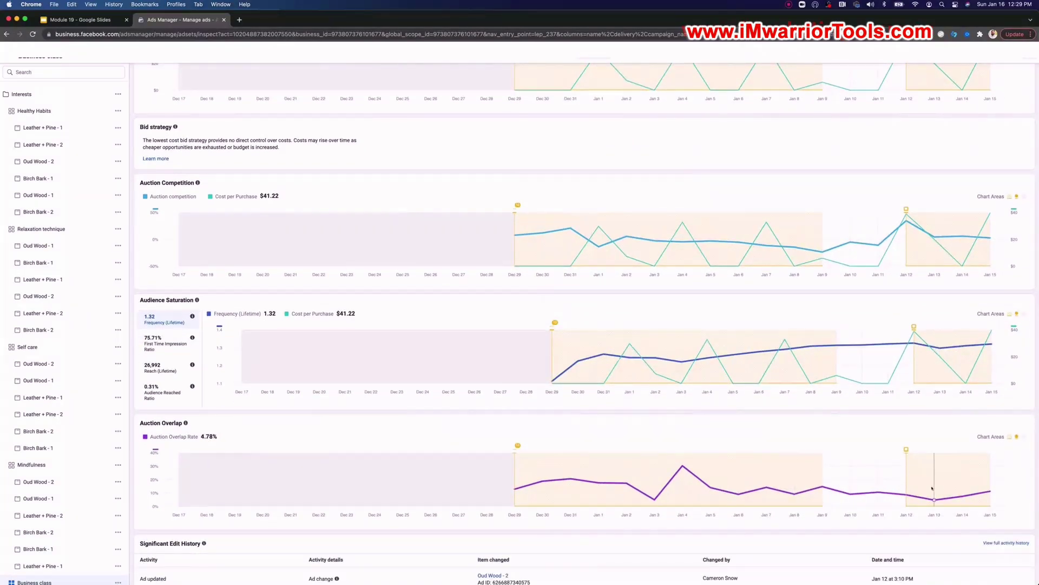
Step: Plot Amount spent and Purchases alongside Cost per Purchase for Business class and review its charts
scroll(947, 484, "up", 7)
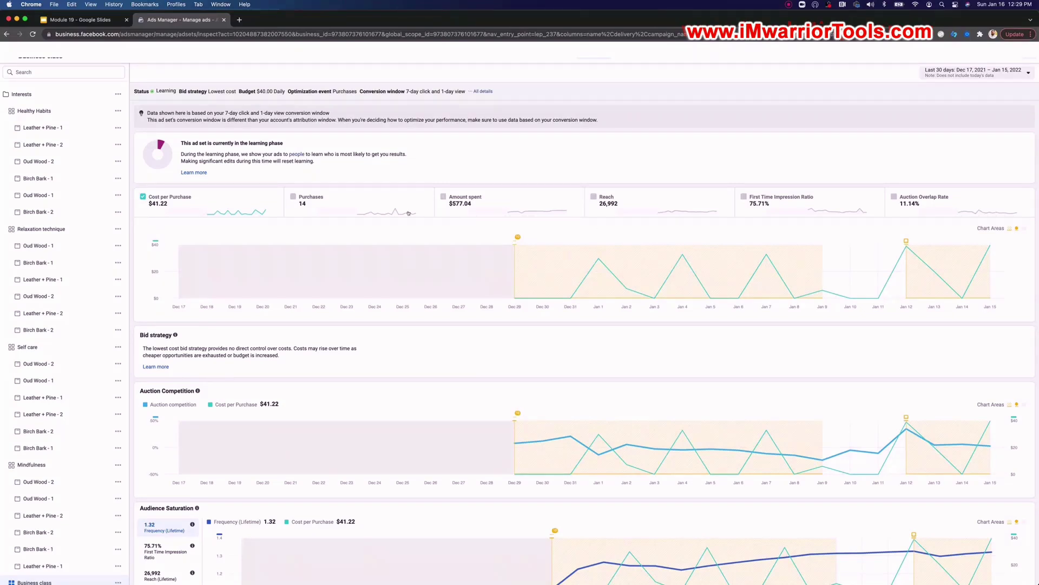
left_click(465, 203)
left_click(359, 212)
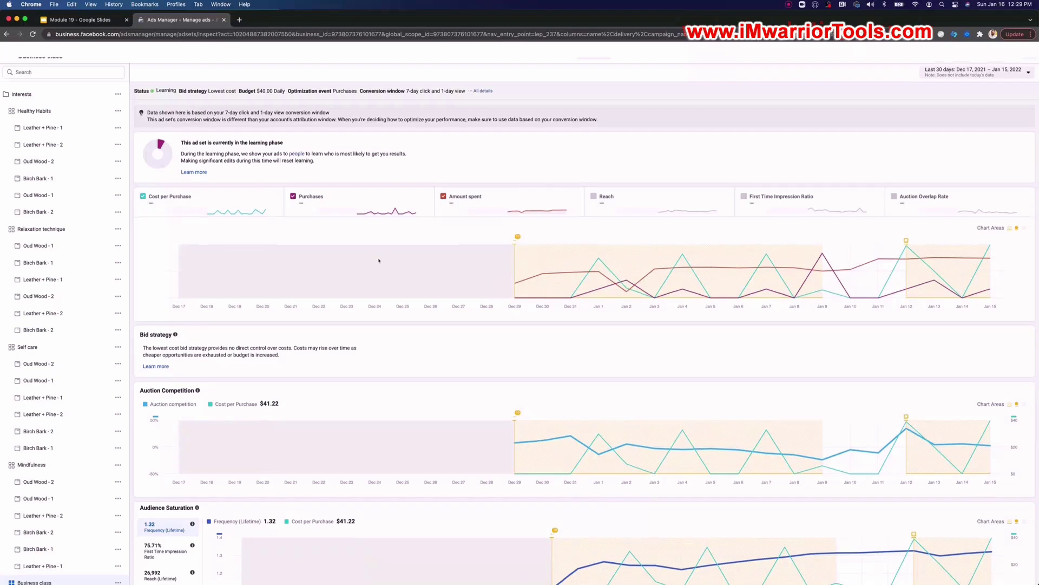
scroll(381, 261, "down", 5)
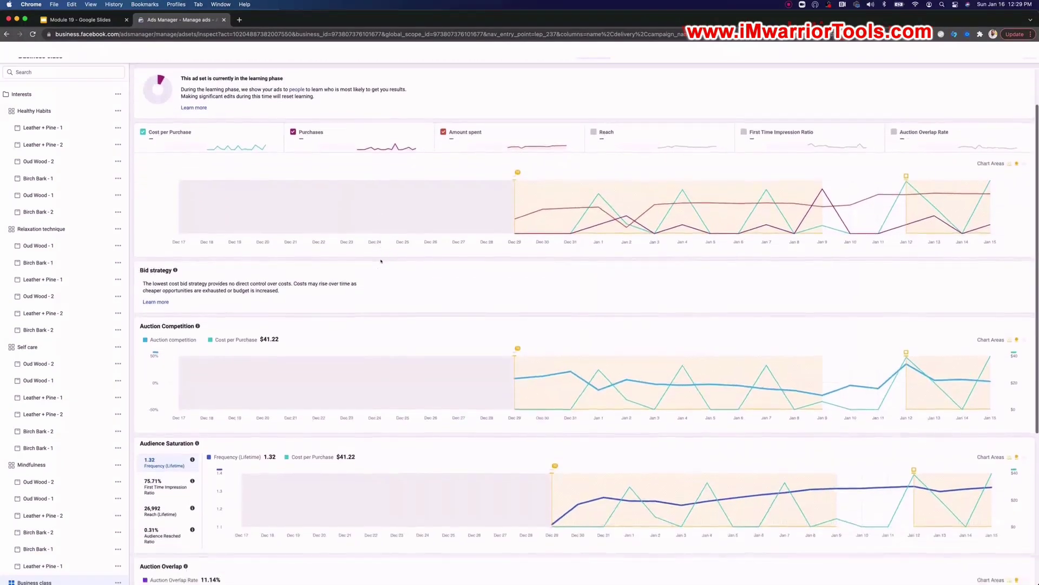
scroll(380, 261, "up", 4)
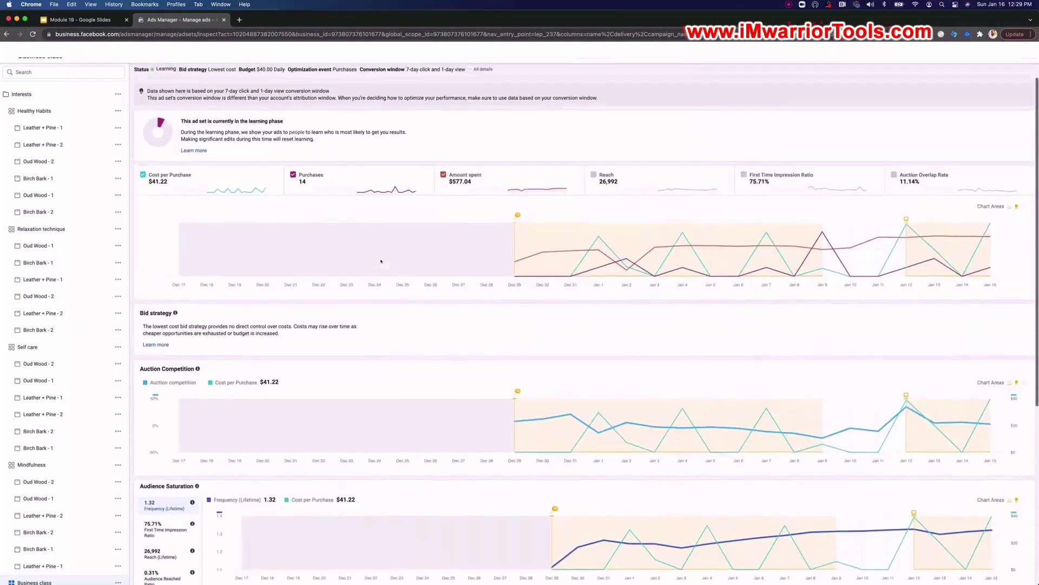
scroll(946, 187, "up", 1)
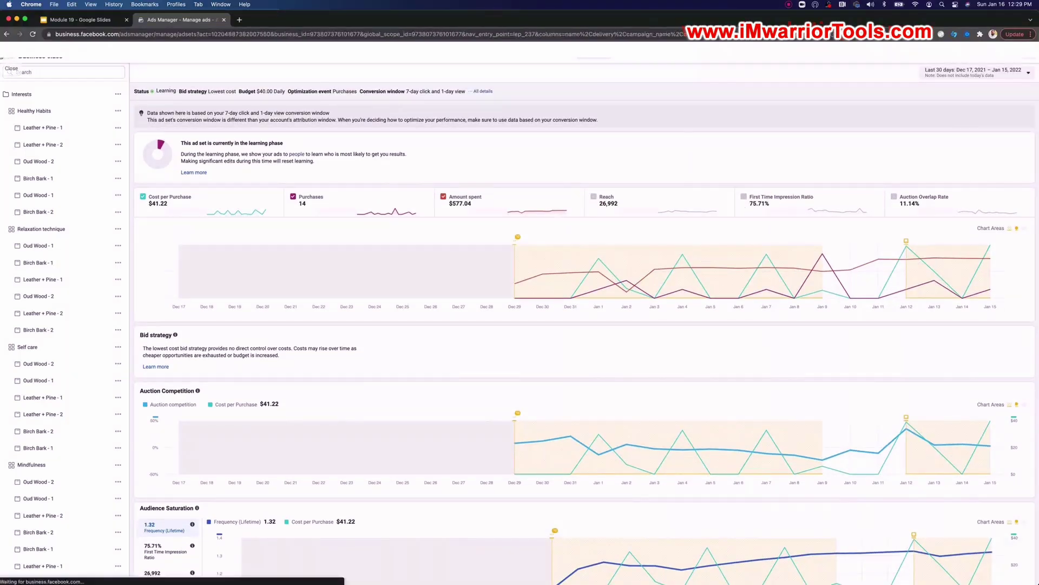
Step: Close the Business class inspection and open the inspection of the Self-confidence ad set
key("Escape")
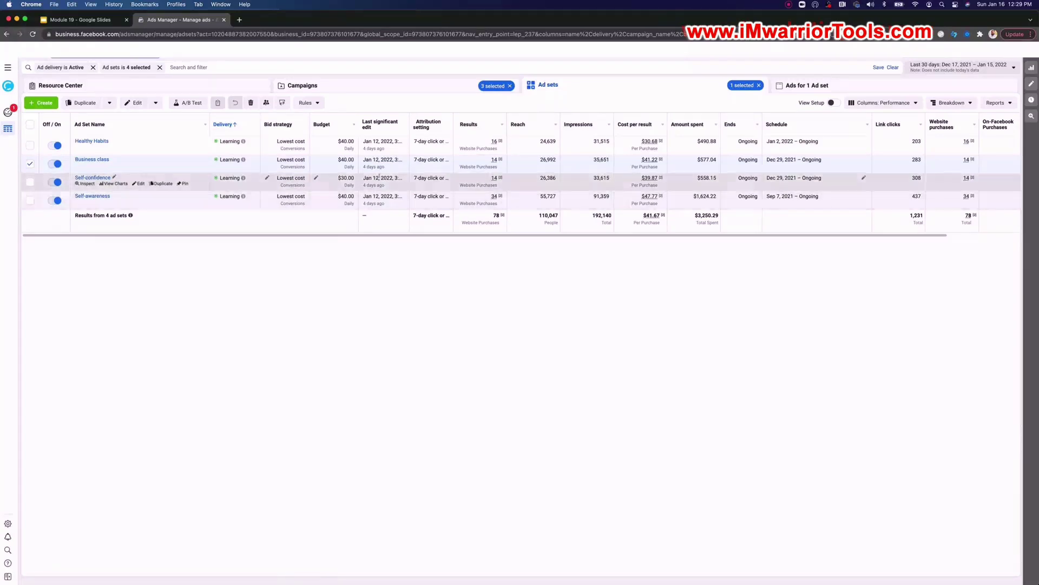
left_click(77, 183)
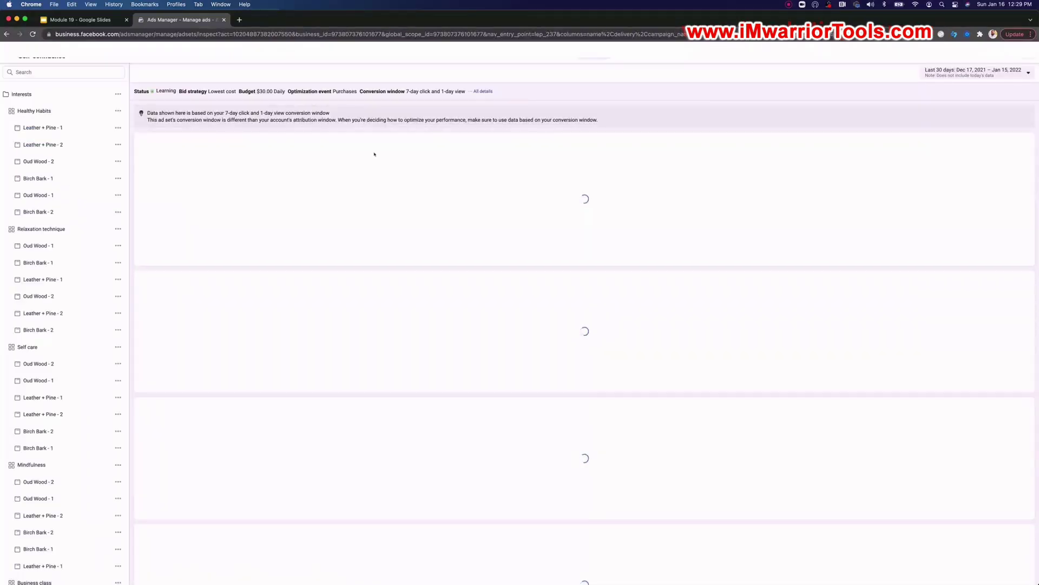